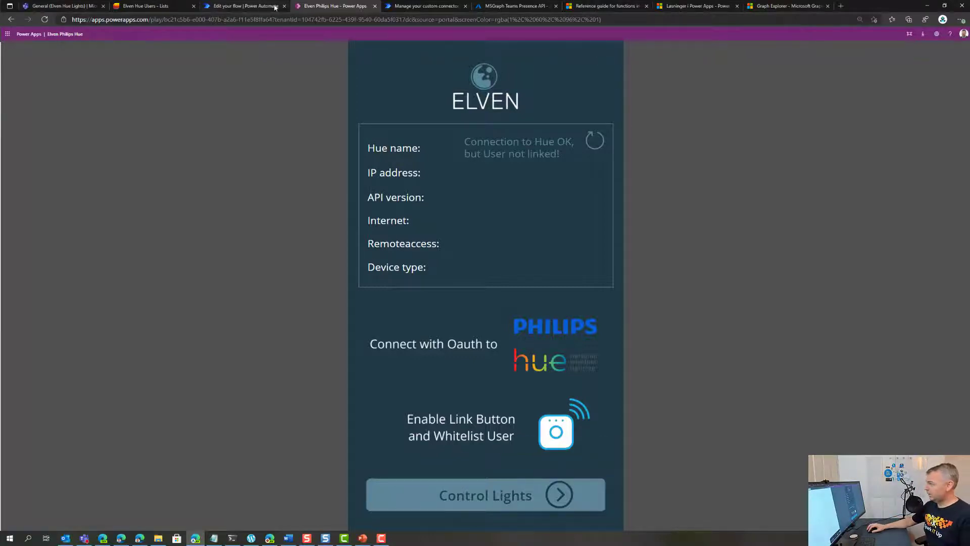
Switch to the Hue - Link and Whitelist User flow in Power Automate and inspect its PowerApps trigger and Access Token action.
click(237, 6)
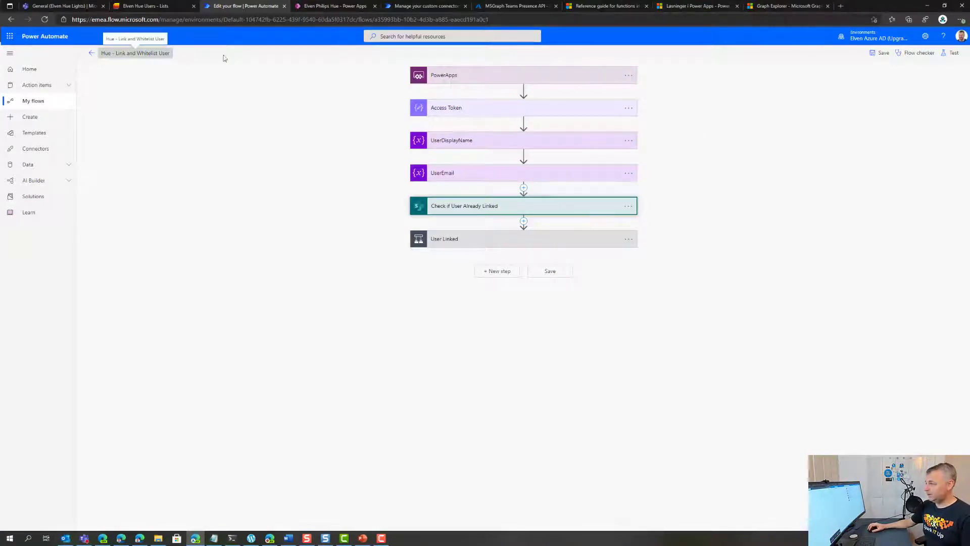
click(542, 79)
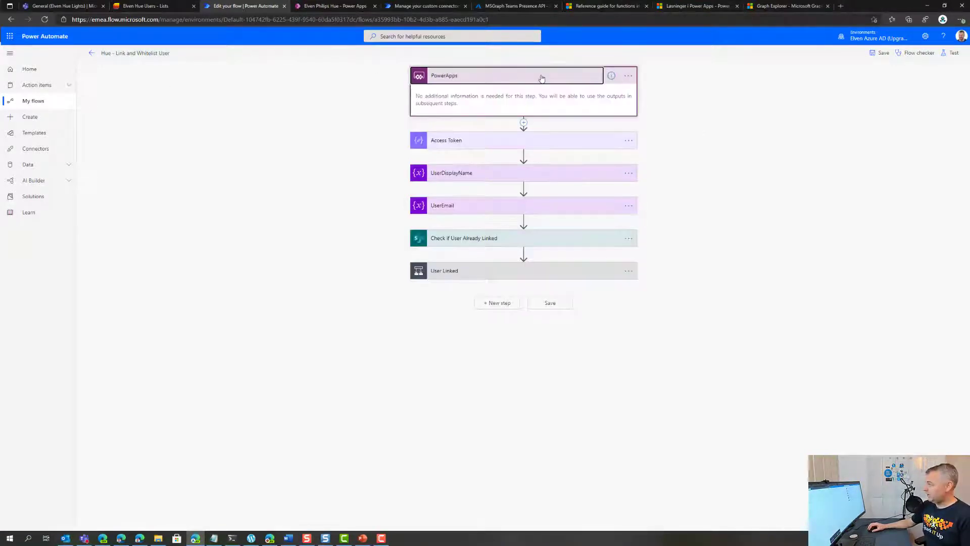
click(574, 80)
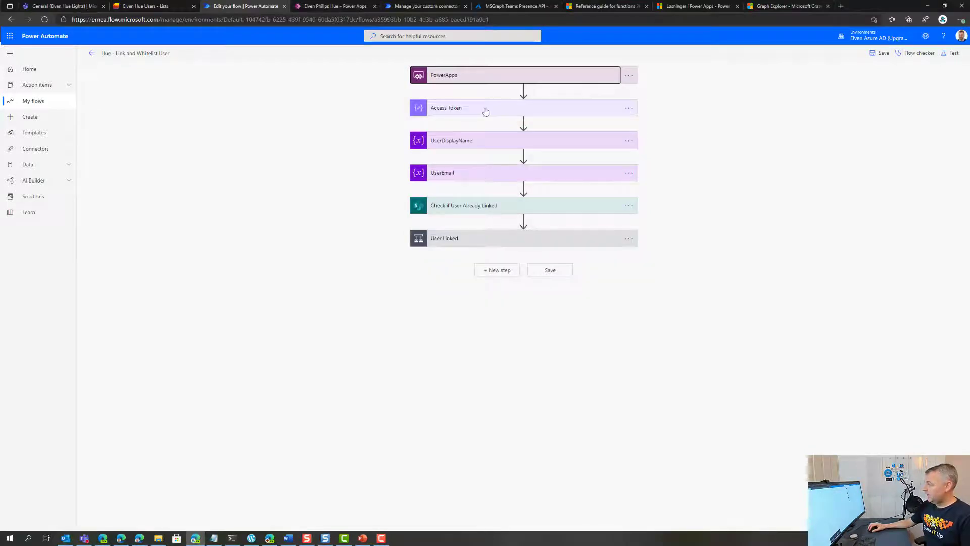
click(485, 108)
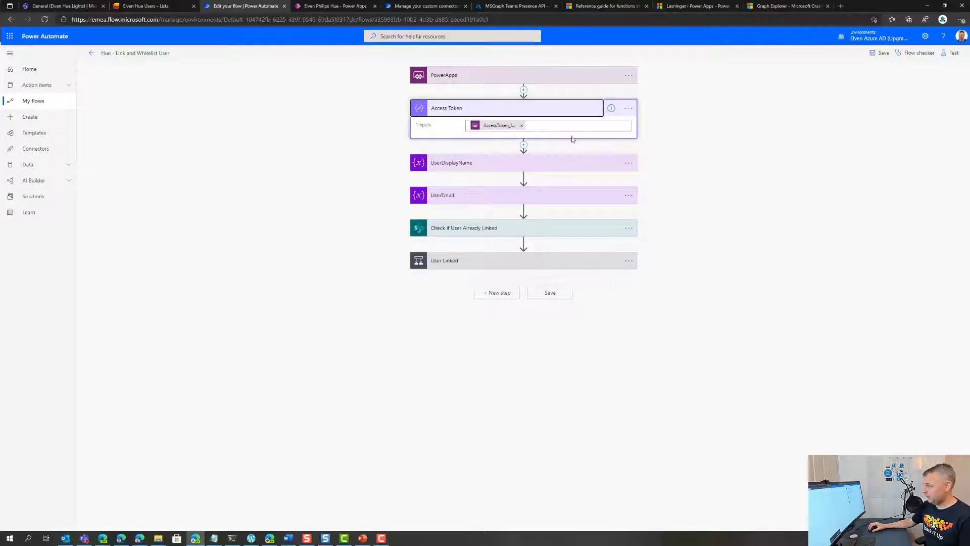
Review the name, type and value settings of the UserDisplayName and UserEmail variables, and collapse the opened actions.
click(552, 165)
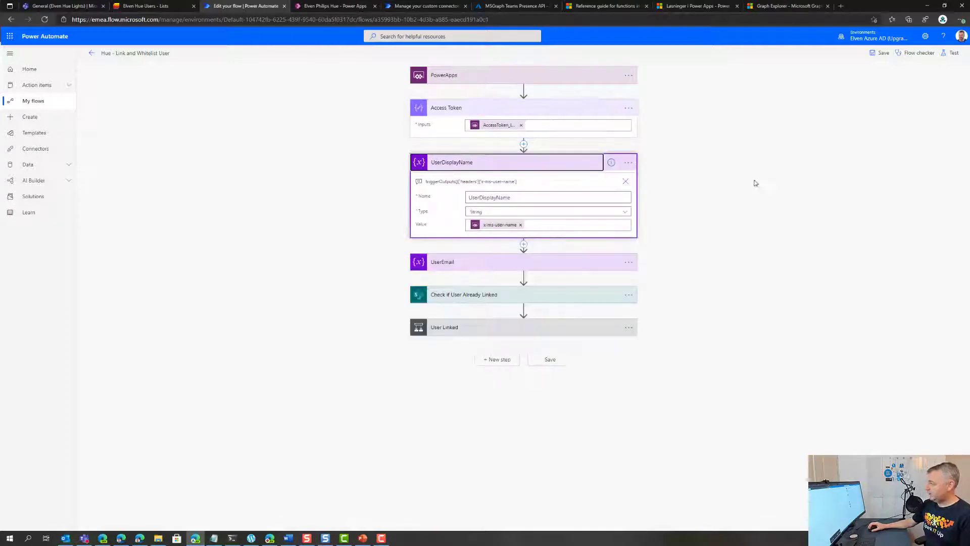
click(551, 267)
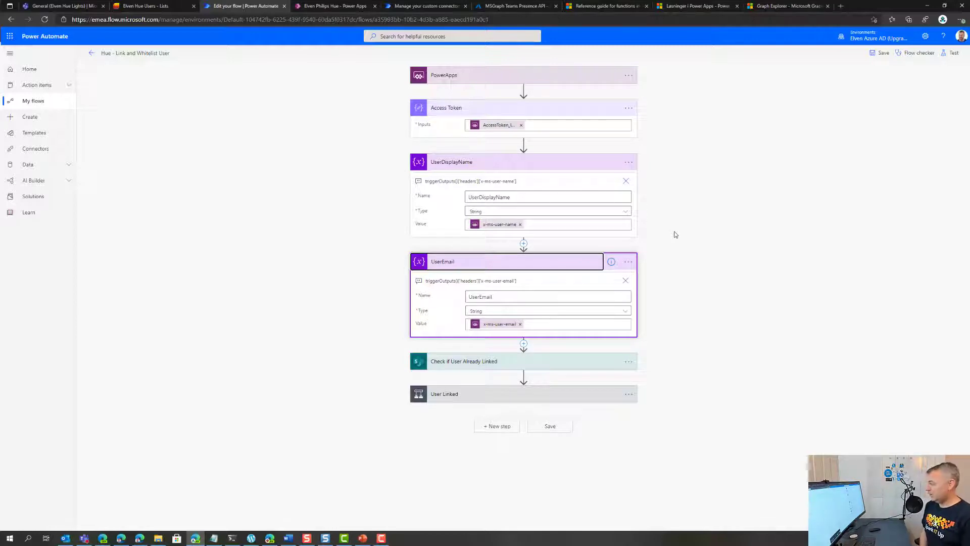
click(523, 264)
click(488, 160)
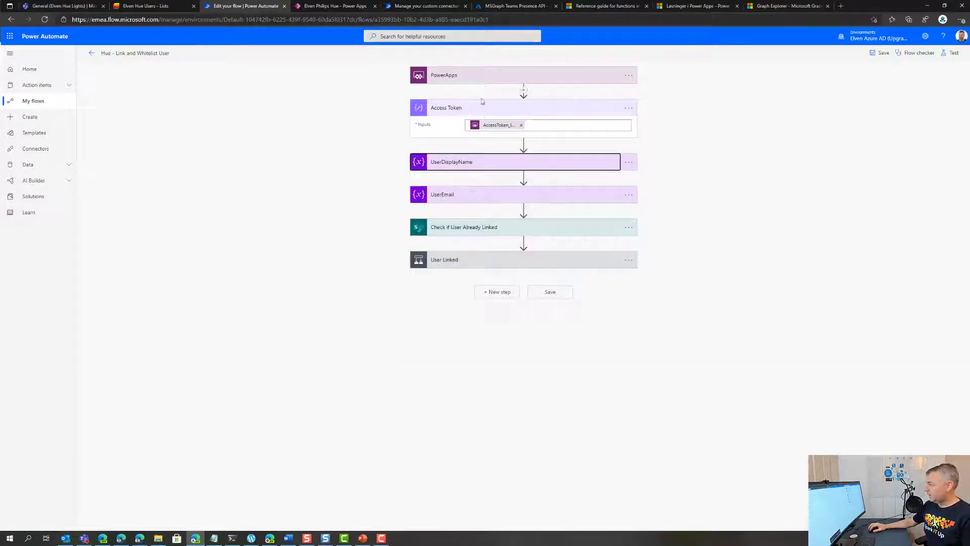
click(486, 112)
Examine the Check if User Already Linked action with its advanced filter query, comparing it with the columns of the Elven Hue Users list.
click(513, 209)
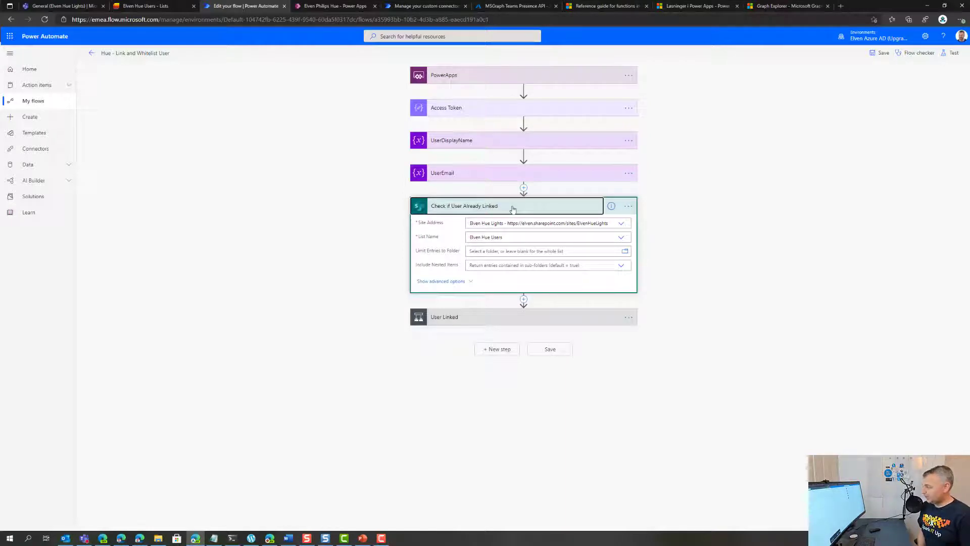
click(443, 281)
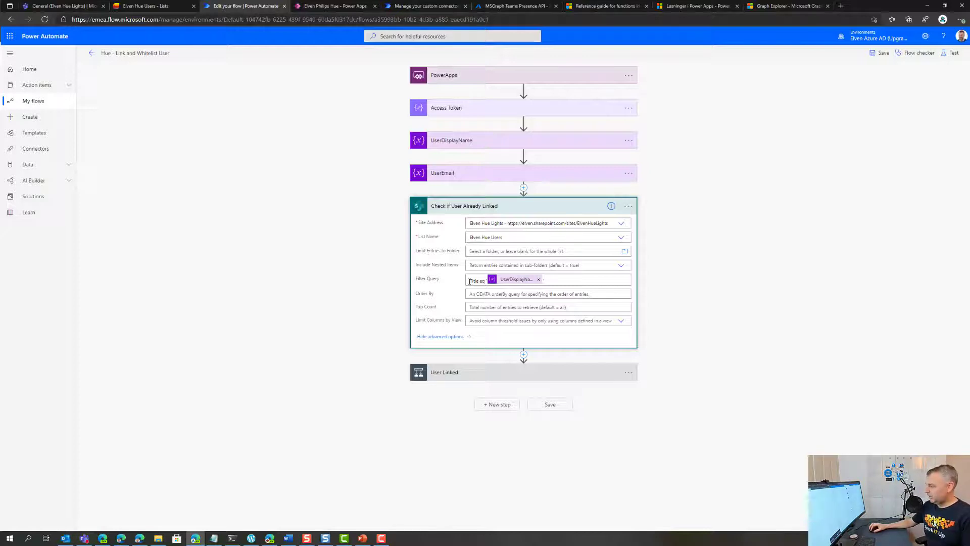
click(149, 7)
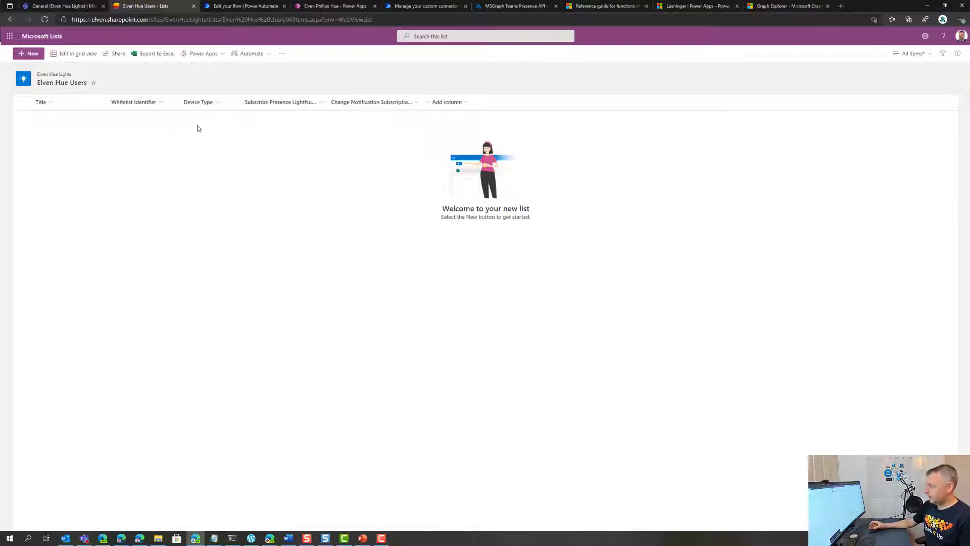
click(242, 6)
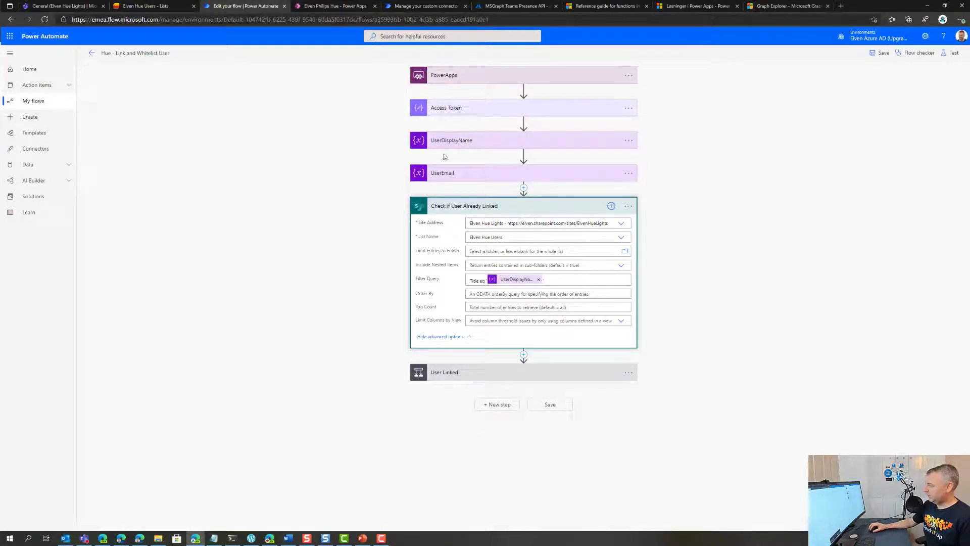
click(454, 206)
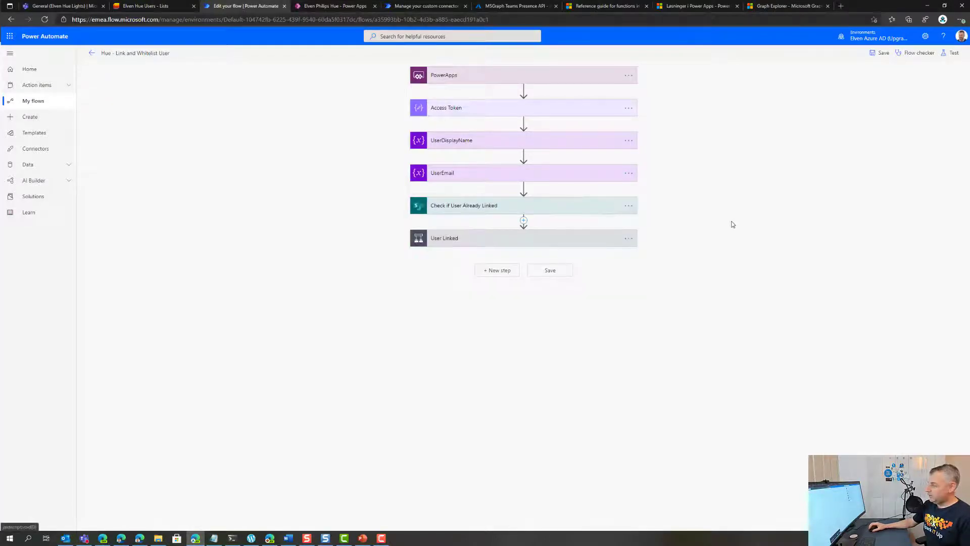
Examine the User Linked condition and, in its If no branch, the Enable Link Button request including the advanced authentication settings.
click(520, 243)
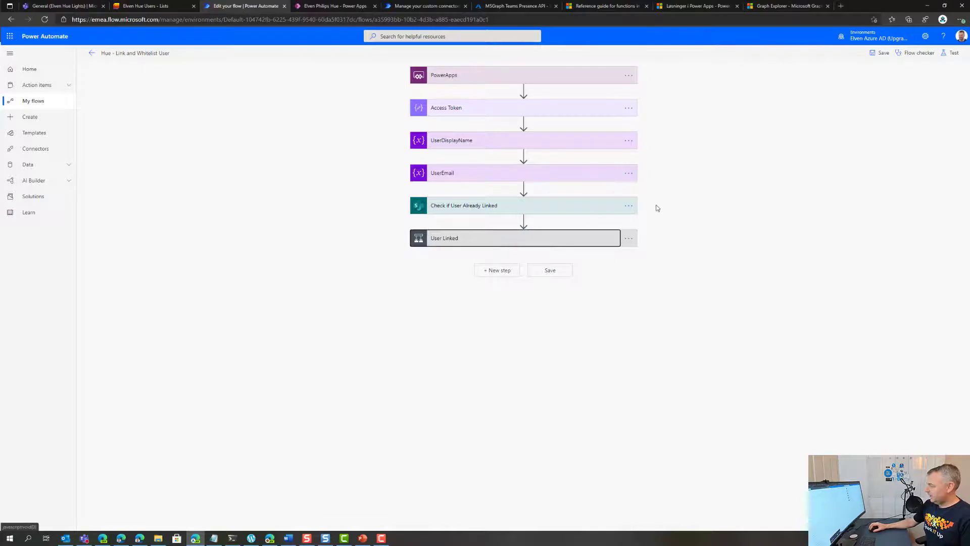
scroll(709, 166, down, 2)
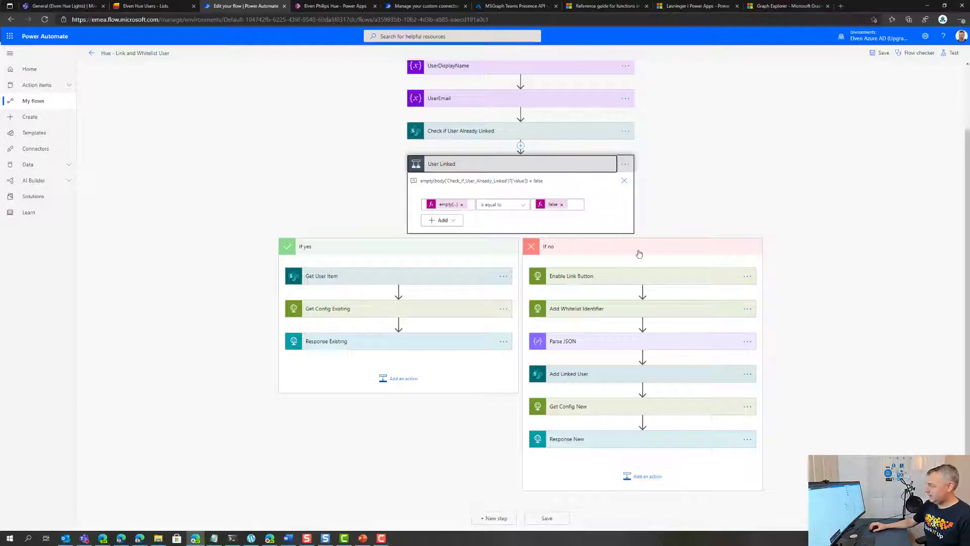
click(610, 282)
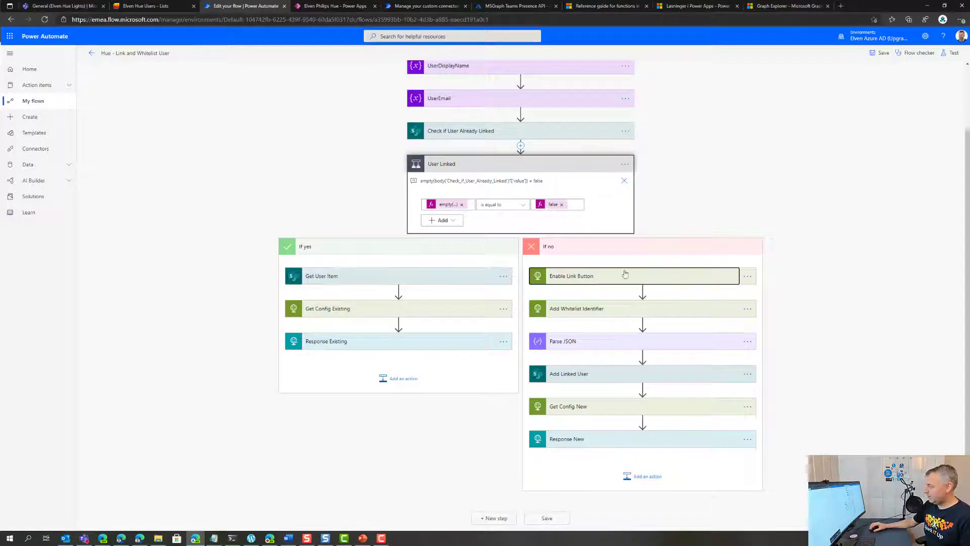
scroll(766, 182, down, 3)
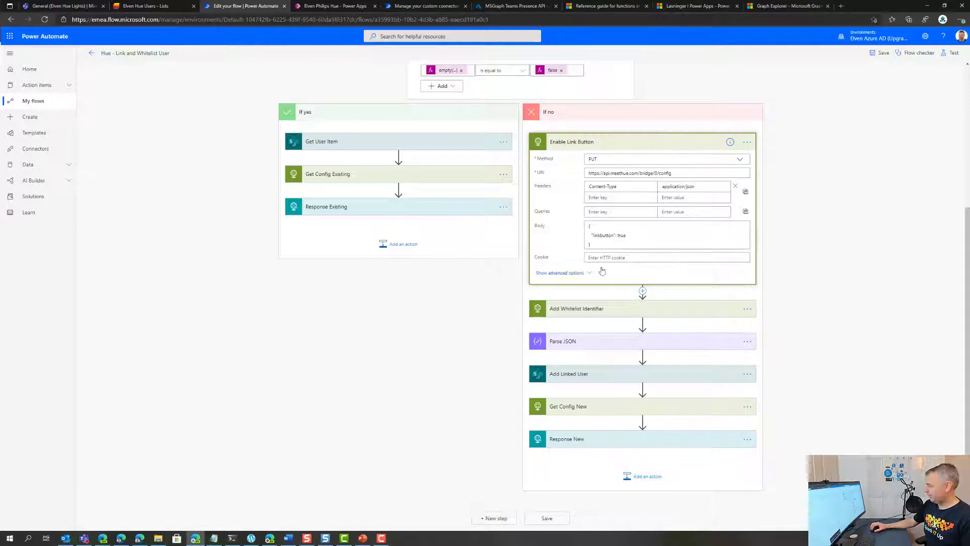
click(559, 273)
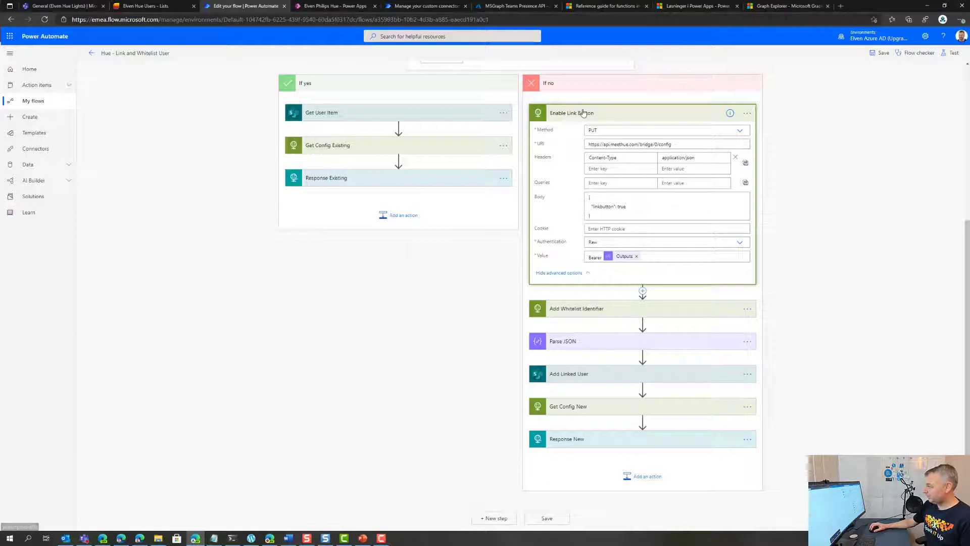
click(601, 115)
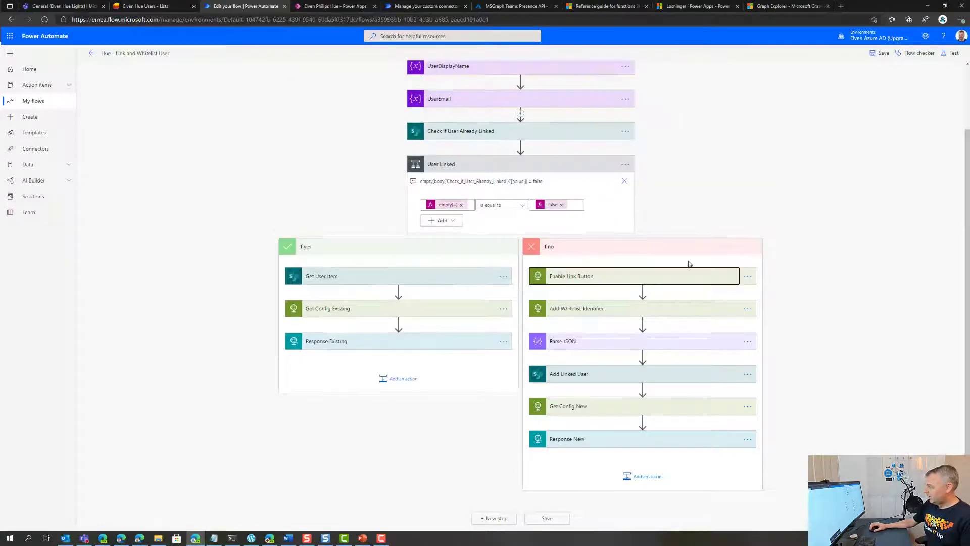
Review the method, URI, headers and device type body of the Add Whitelist Identifier request.
click(625, 308)
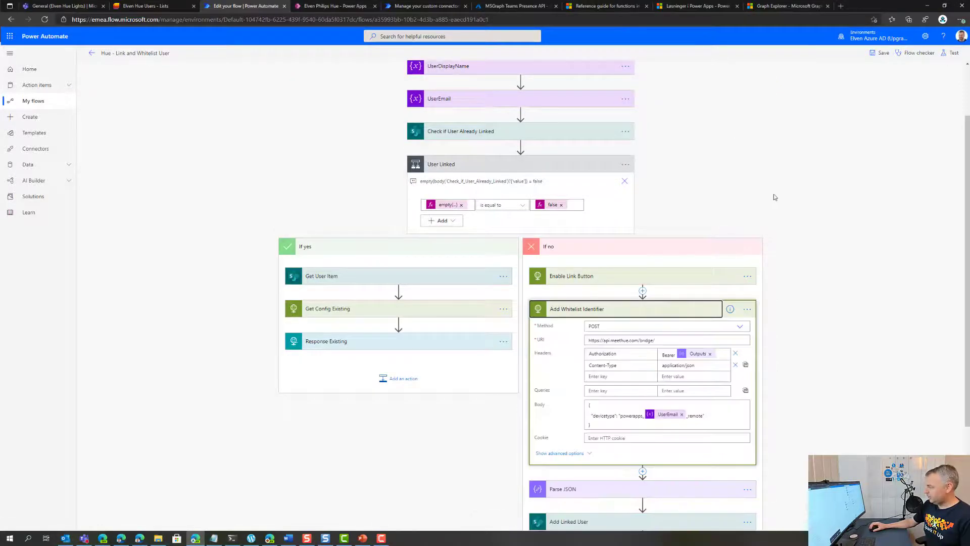
scroll(777, 194, down, 2)
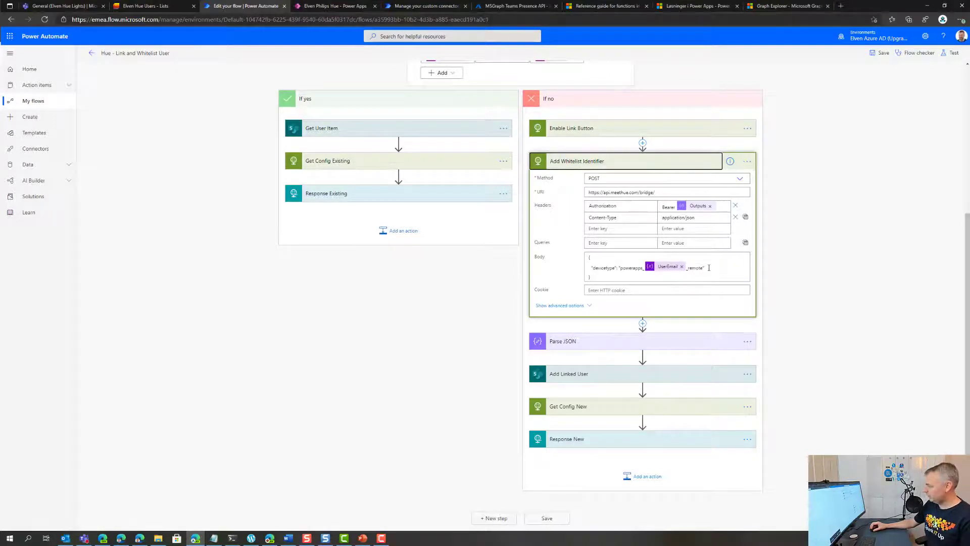
click(591, 162)
Inspect the Parse JSON action's schema, going through the success object and the type of its username property.
click(608, 342)
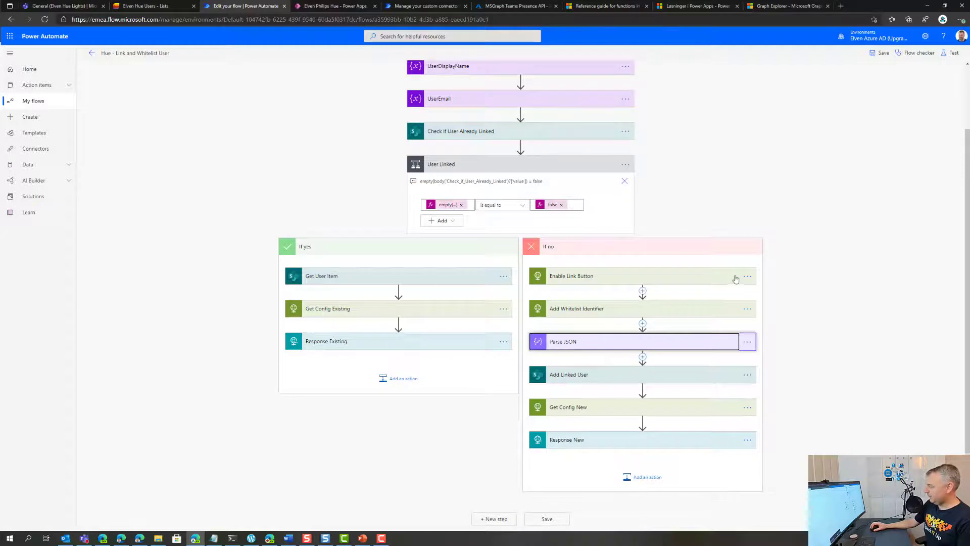
scroll(735, 276, down, 2)
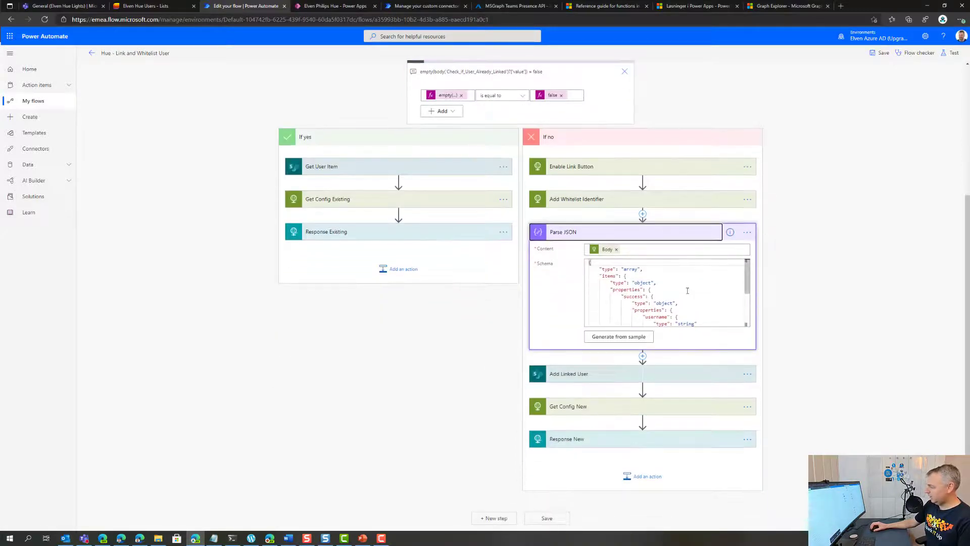
double_click(630, 297)
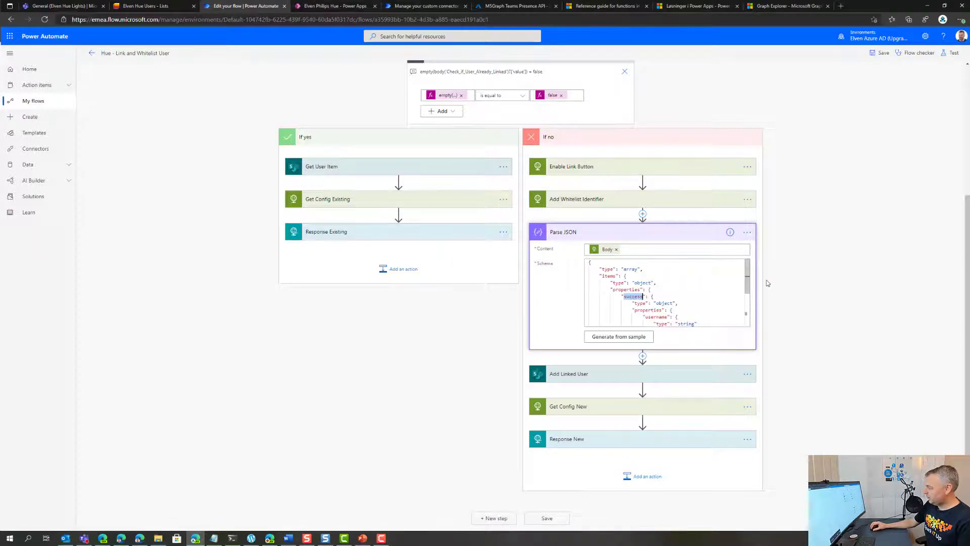
drag(746, 282, 744, 294)
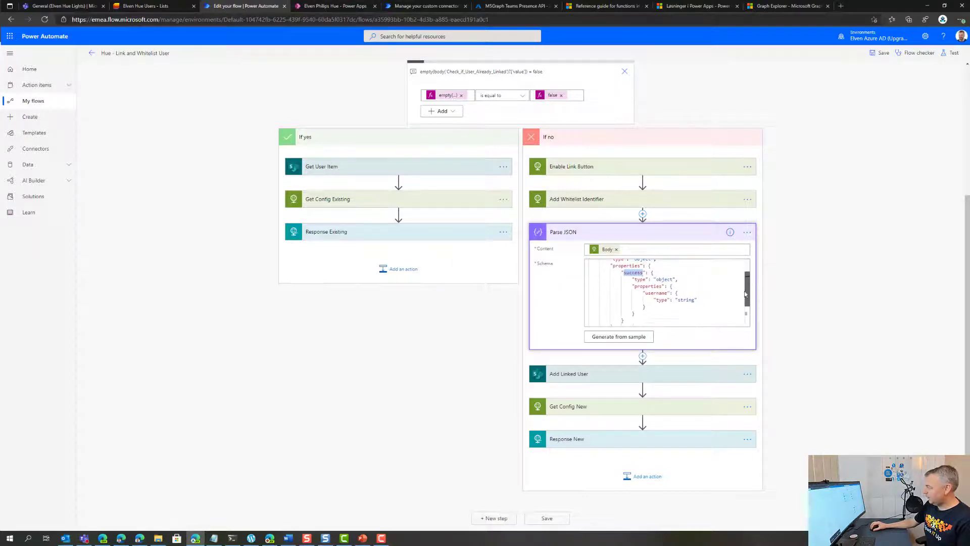
double_click(657, 291)
double_click(686, 298)
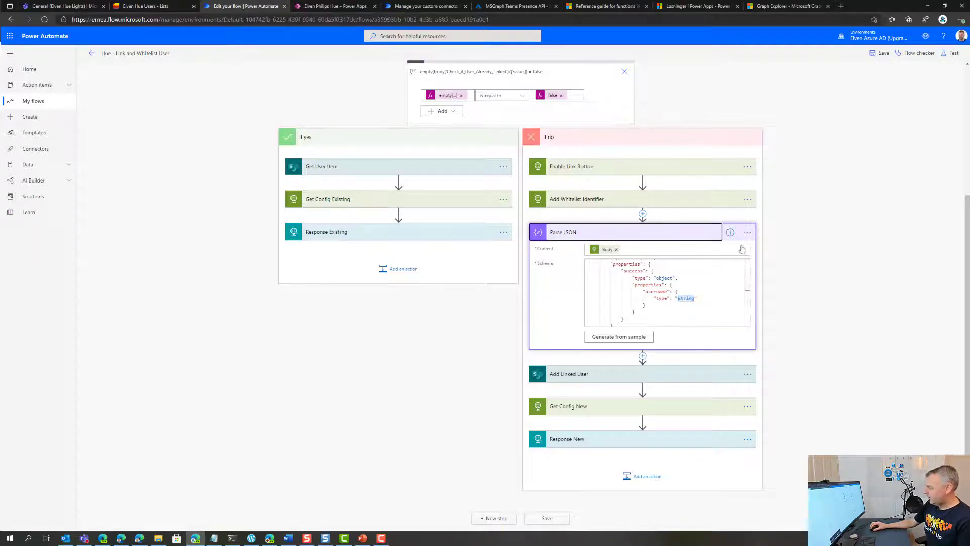
click(712, 232)
Review how the Add Linked User action fills the title, whitelist identifier and device type in the Elven Hue Users list.
click(601, 374)
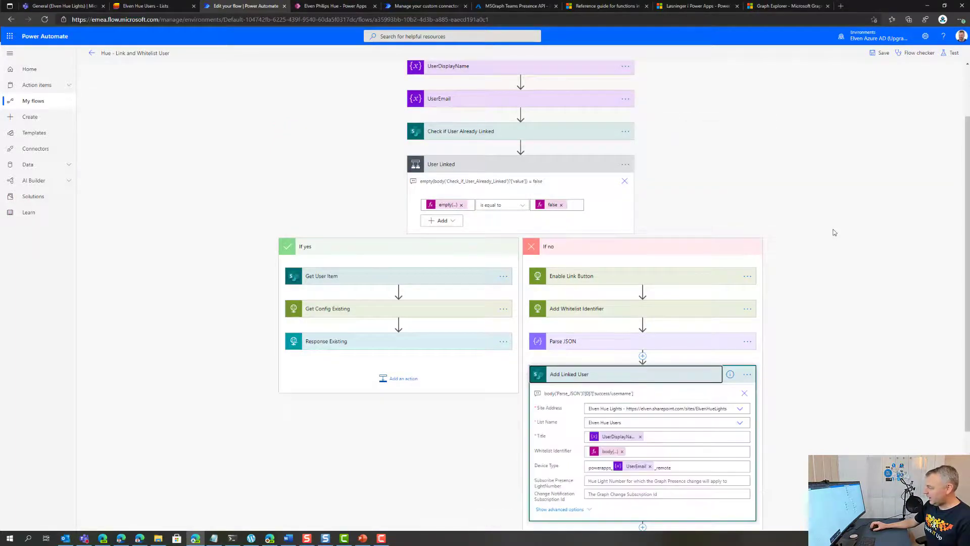
scroll(834, 233, down, 3)
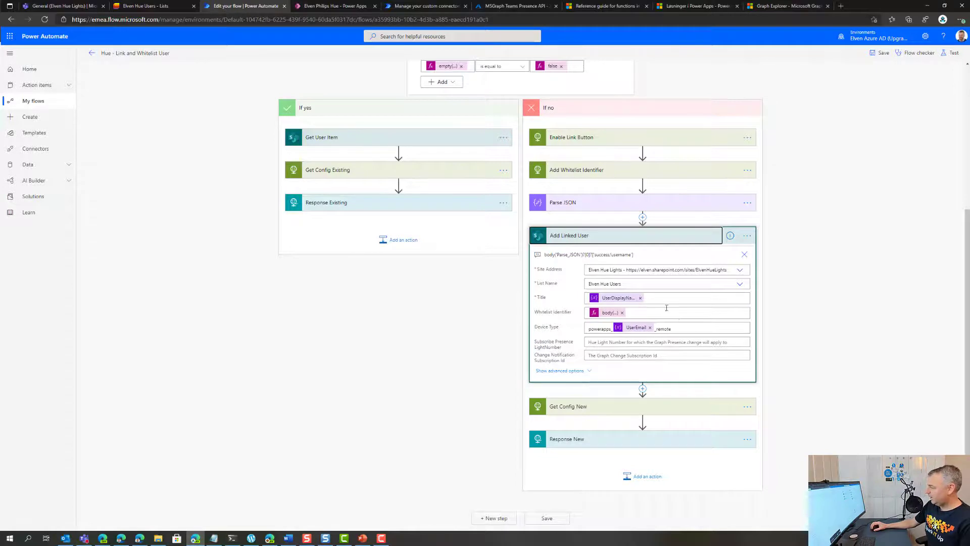
click(612, 238)
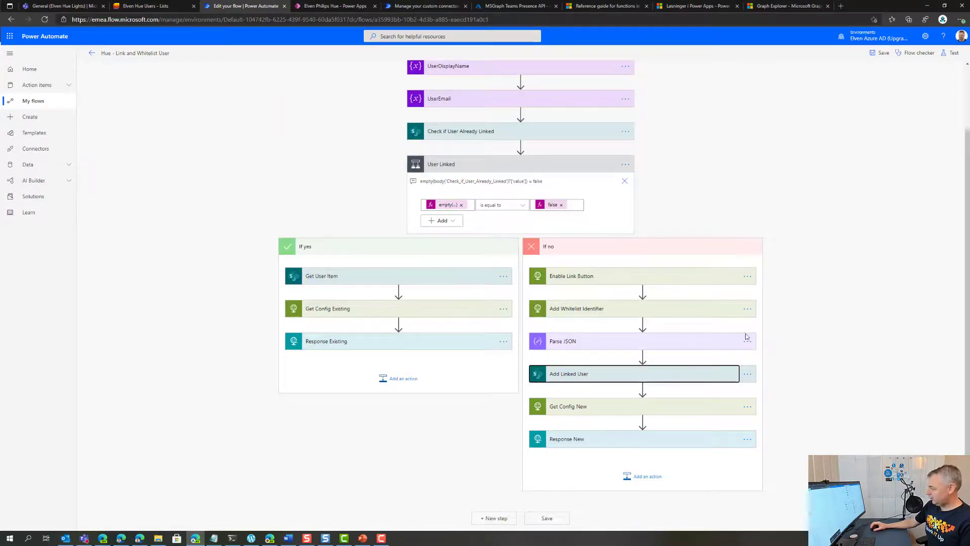
Review the Get Config New request's URI and headers and the JSON body returned by the Response New action.
click(637, 410)
scroll(829, 308, down, 3)
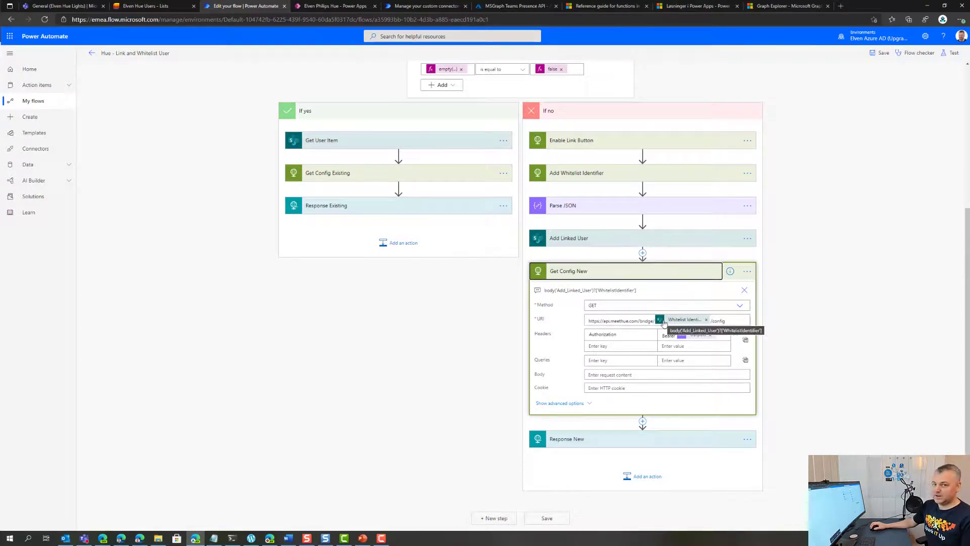
click(602, 273)
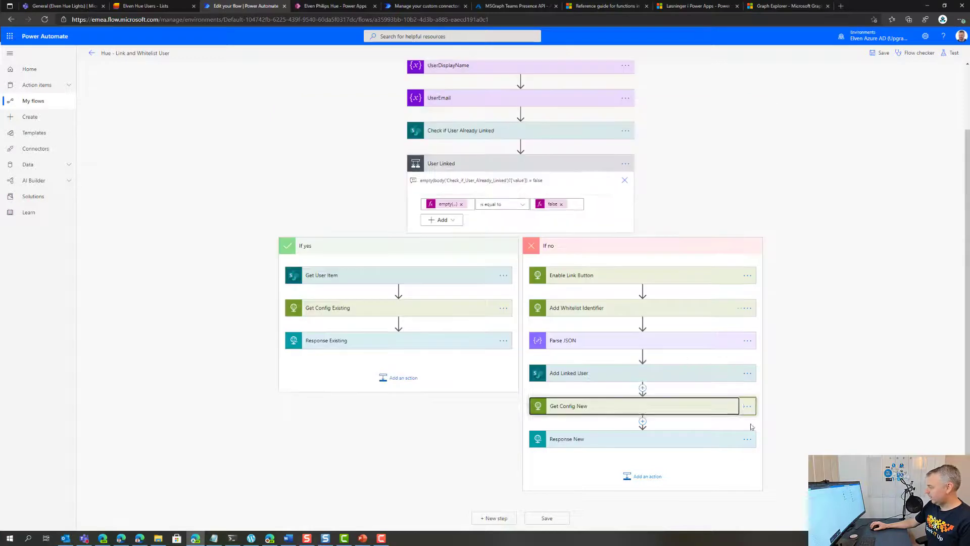
click(587, 446)
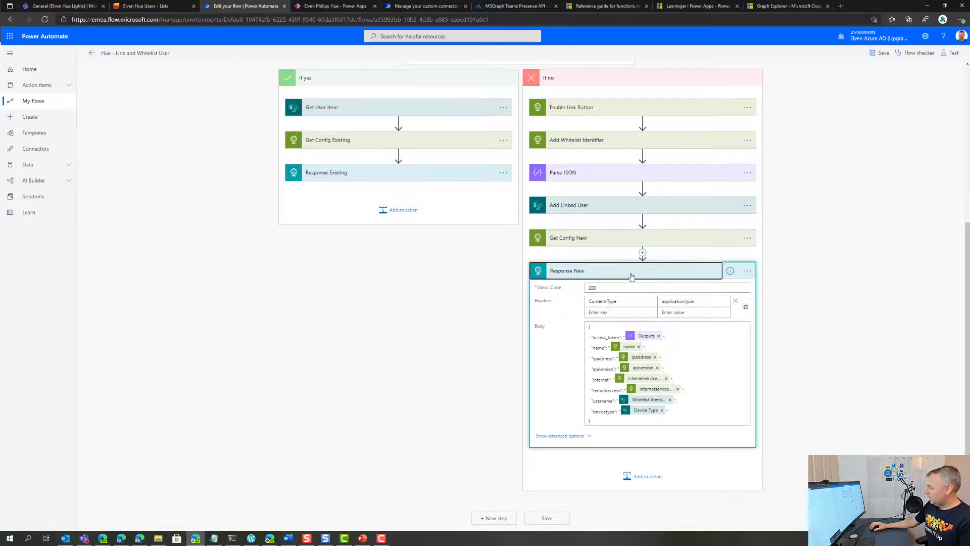
click(631, 276)
scroll(472, 339, down, 1)
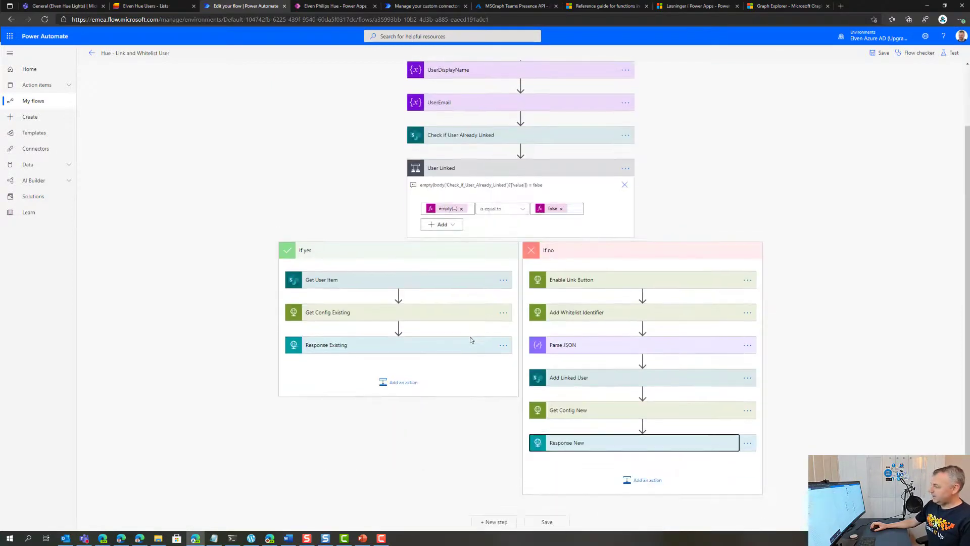
Examine the Get User Item and Get Config Existing actions in the If yes branch of the condition.
click(341, 281)
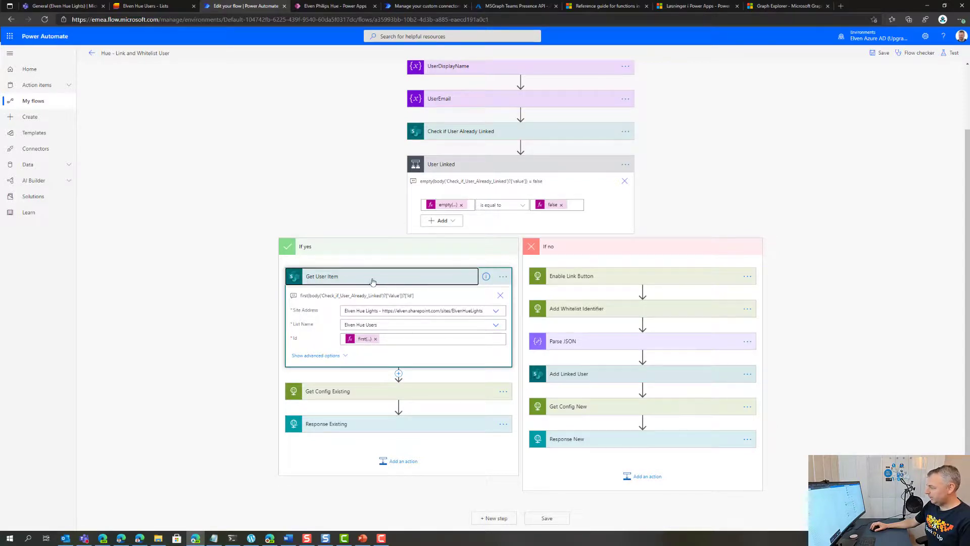
click(381, 399)
click(361, 309)
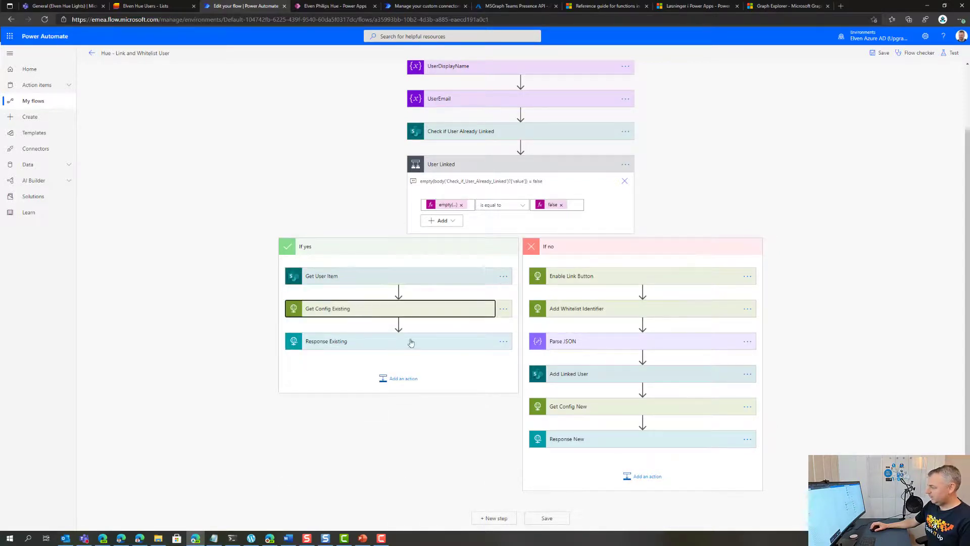
scroll(384, 333, down, 1)
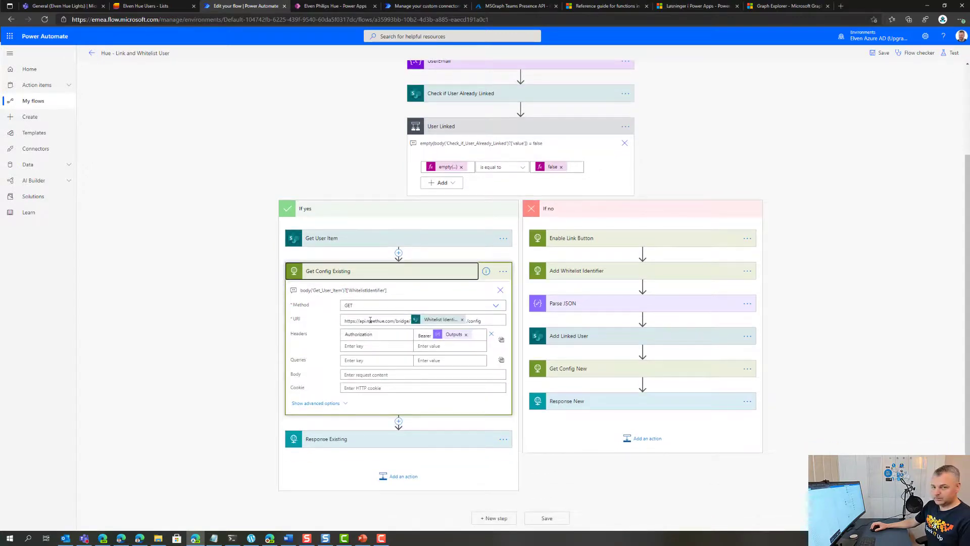
Review the JSON body returned by the Response Existing action, and collapse both branches of the User Linked condition.
click(357, 434)
scroll(365, 399, down, 3)
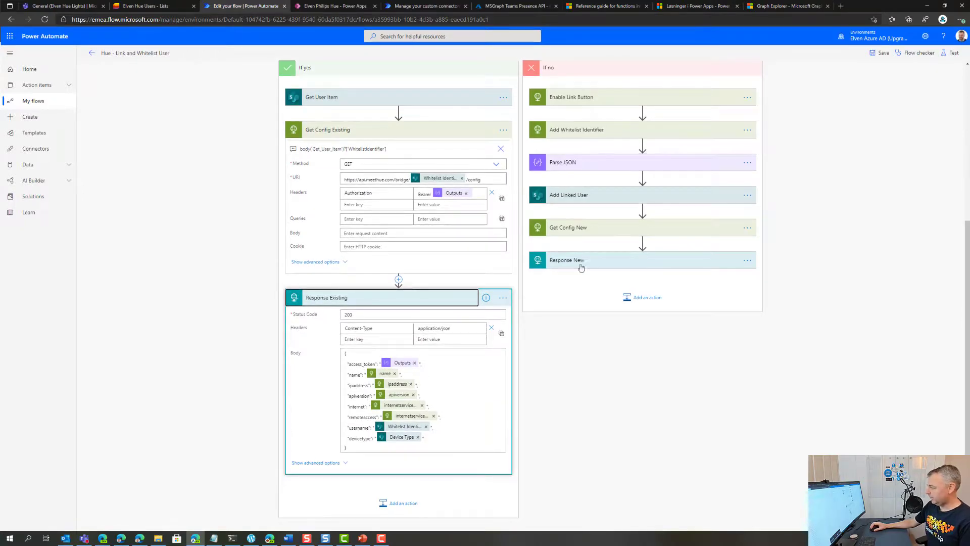
scroll(379, 301, up, 3)
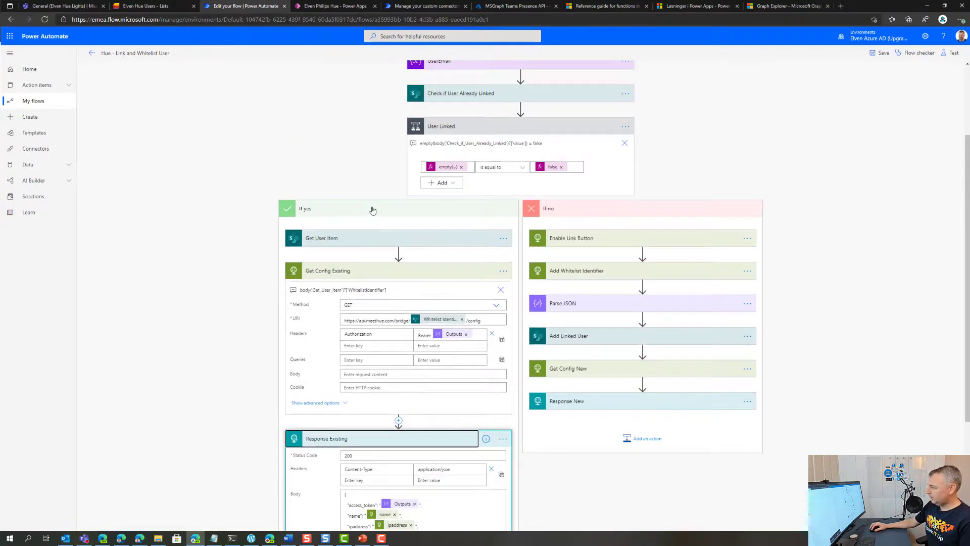
click(372, 210)
click(599, 249)
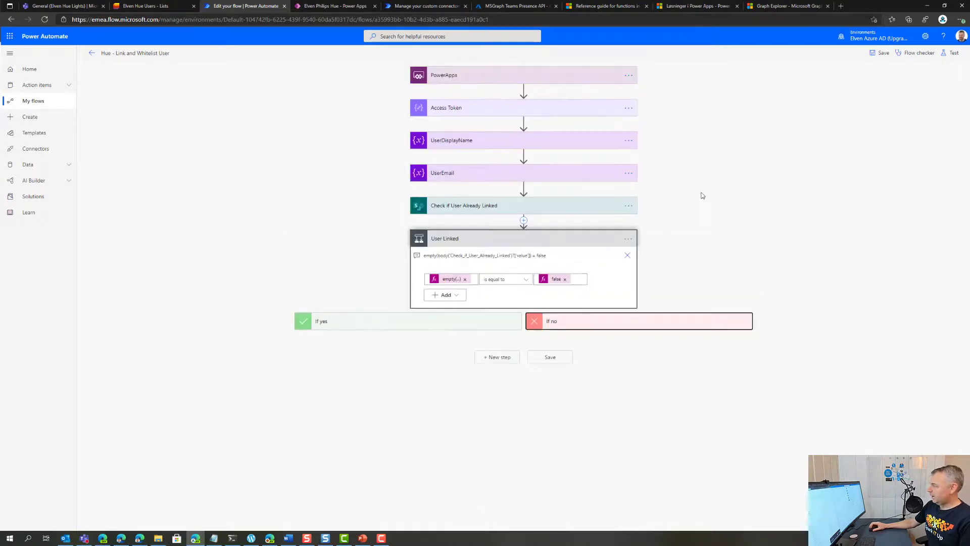
Compare the Elven Philips Hue app's bridge details with the user's entry in the Elven Hue Users list, and refresh the details in the app.
click(336, 7)
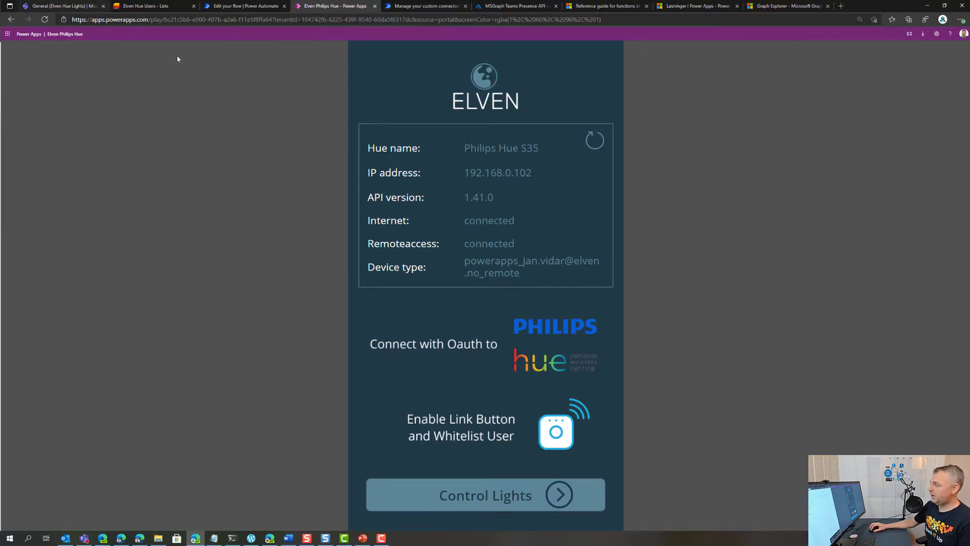
click(156, 7)
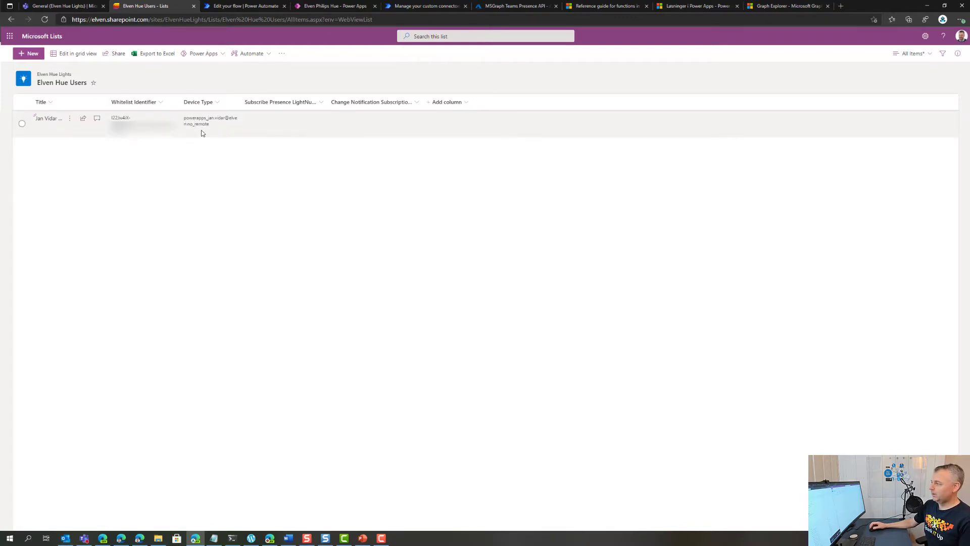
click(326, 6)
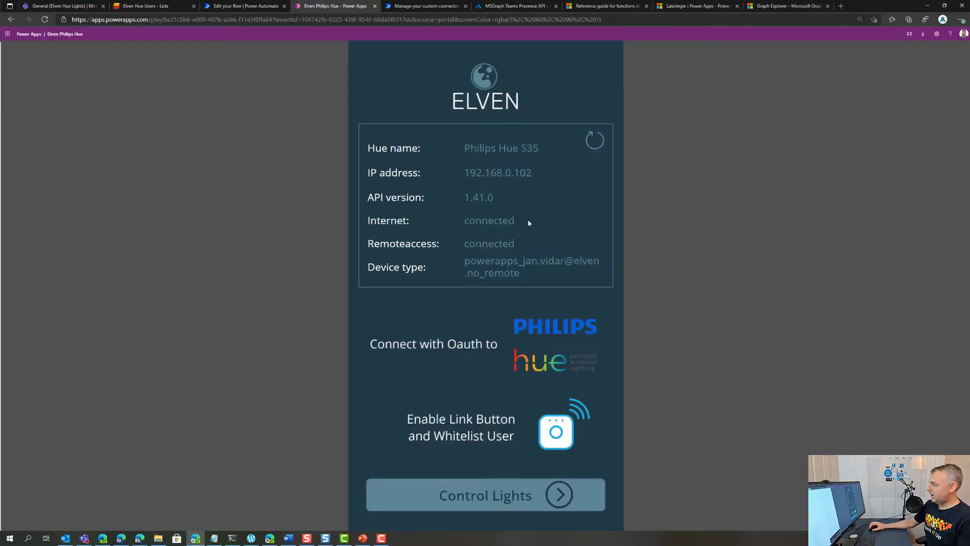
click(596, 135)
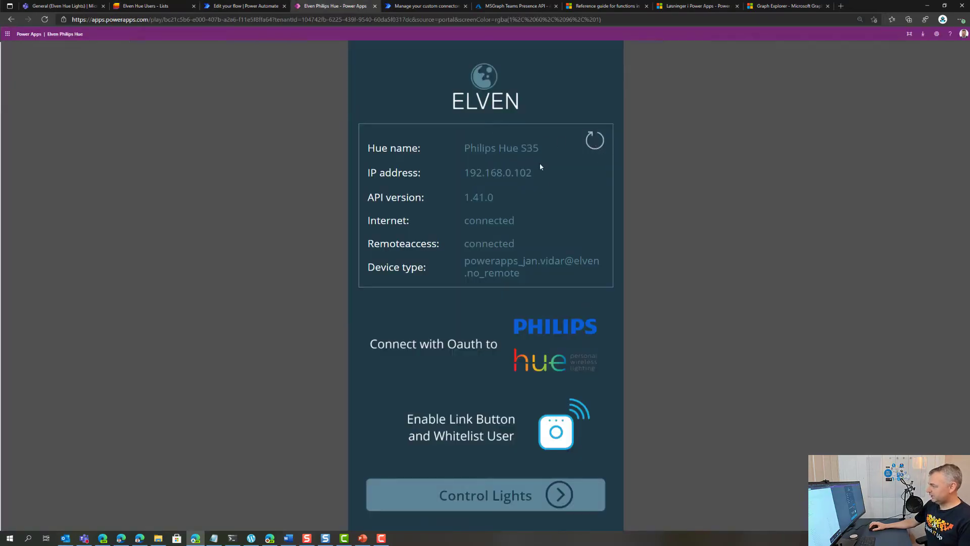